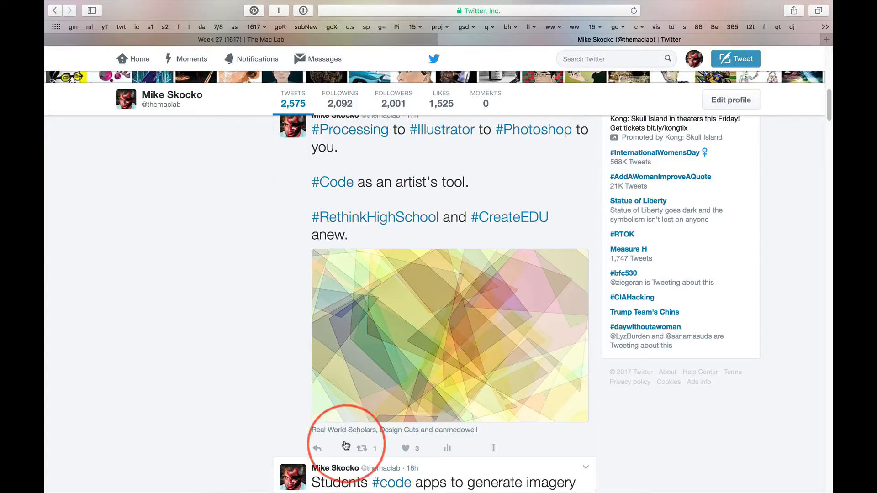
Examine the accounts tagged in the #Processing to #Illustrator tweet and the other generative art tweets on the profile timeline.
mouse_move(336, 433)
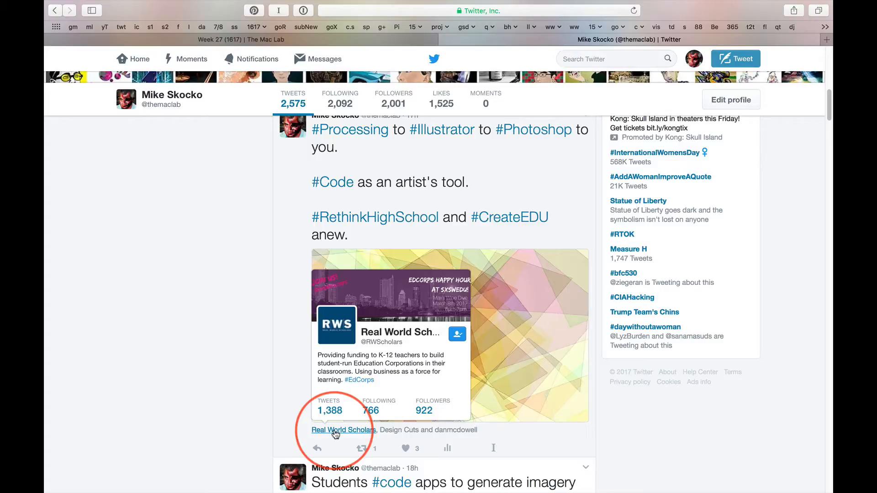
mouse_move(401, 433)
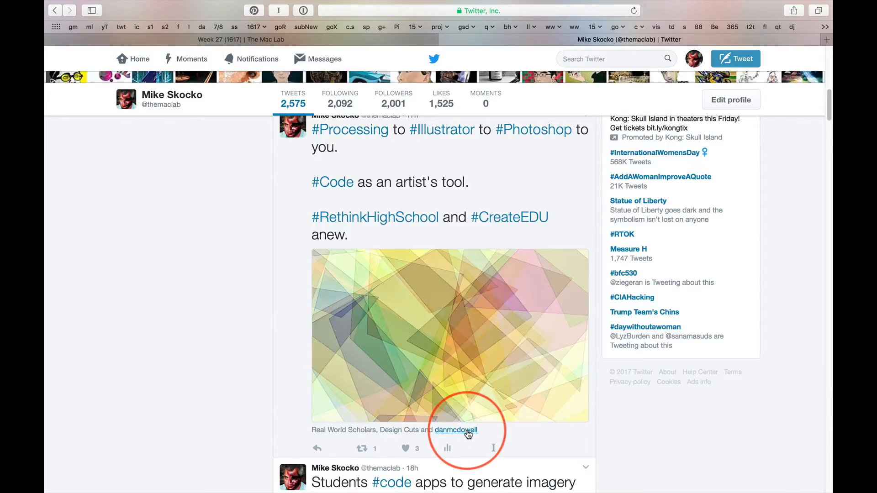
mouse_move(464, 434)
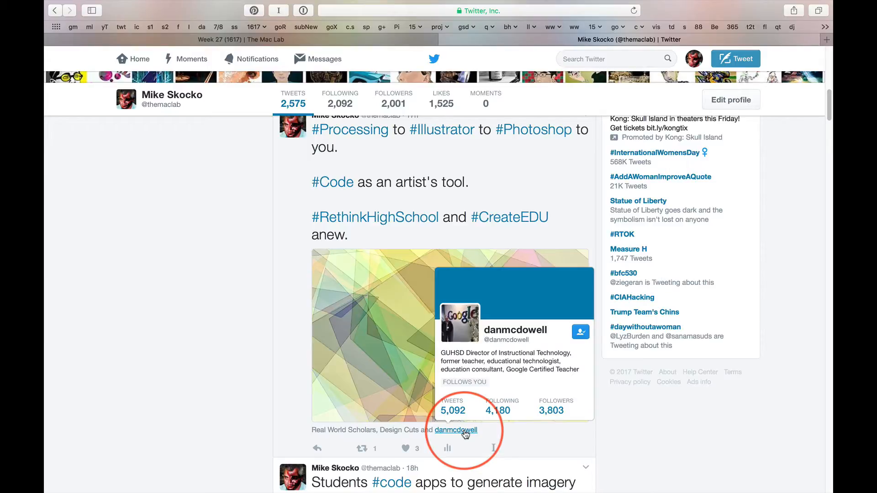
scroll(693, 413, down, 5)
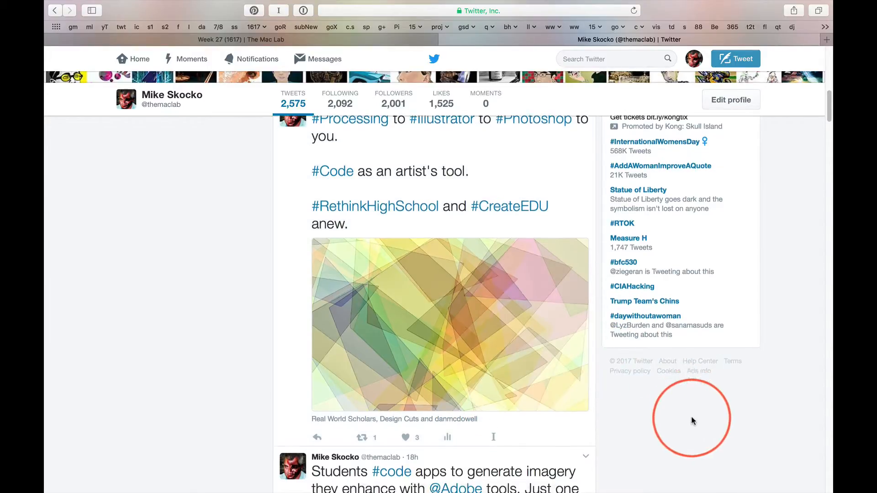
scroll(692, 419, down, 10)
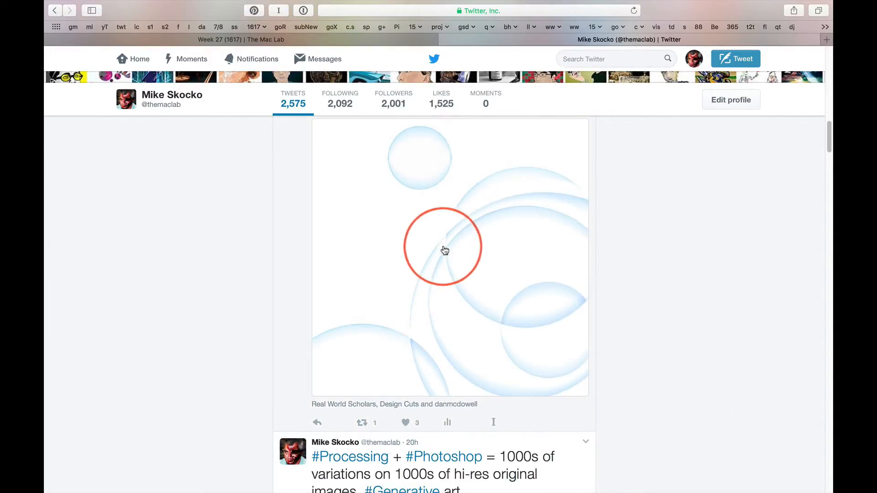
scroll(657, 292, down, 10)
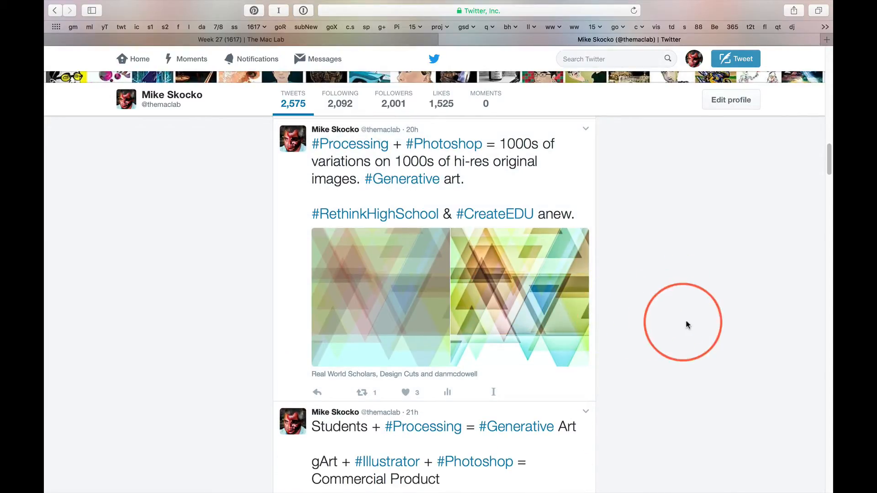
scroll(689, 325, down, 3)
scroll(691, 325, down, 6)
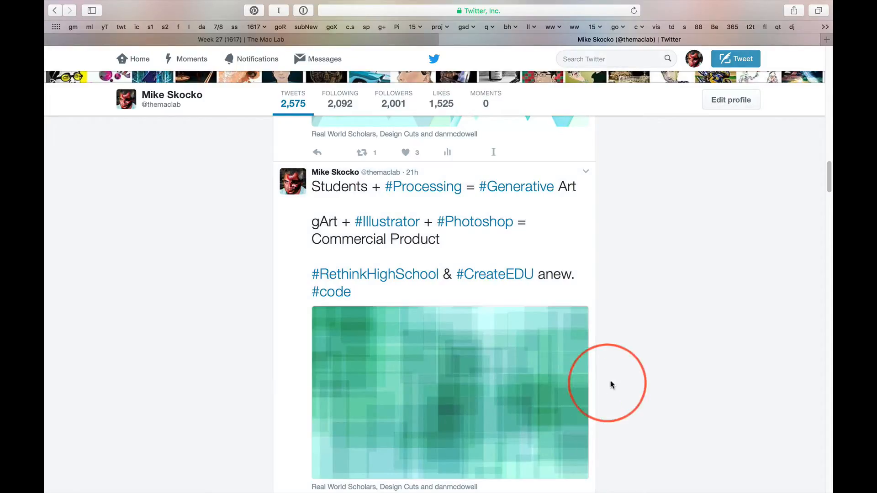
scroll(676, 370, up, 1)
scroll(677, 371, up, 8)
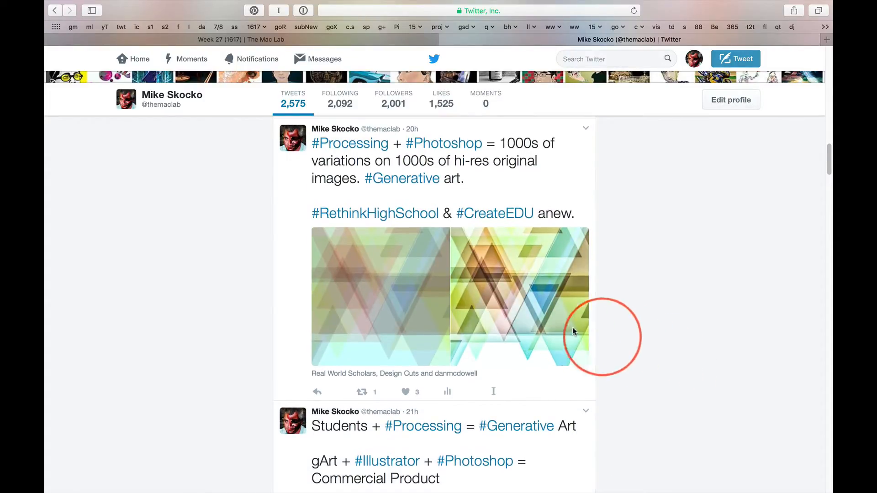
scroll(700, 319, up, 15)
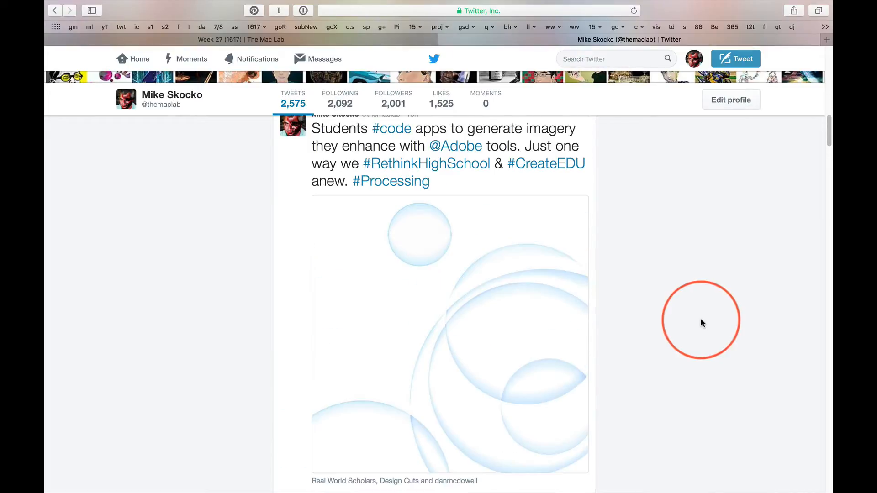
scroll(701, 322, up, 5)
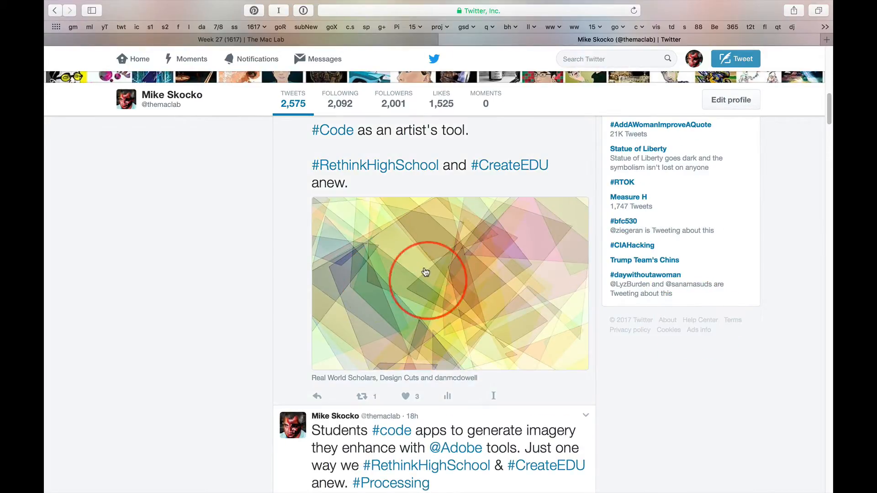
Close the Twitter page and go to the Quests section of the Week 27 page.
key(super+w)
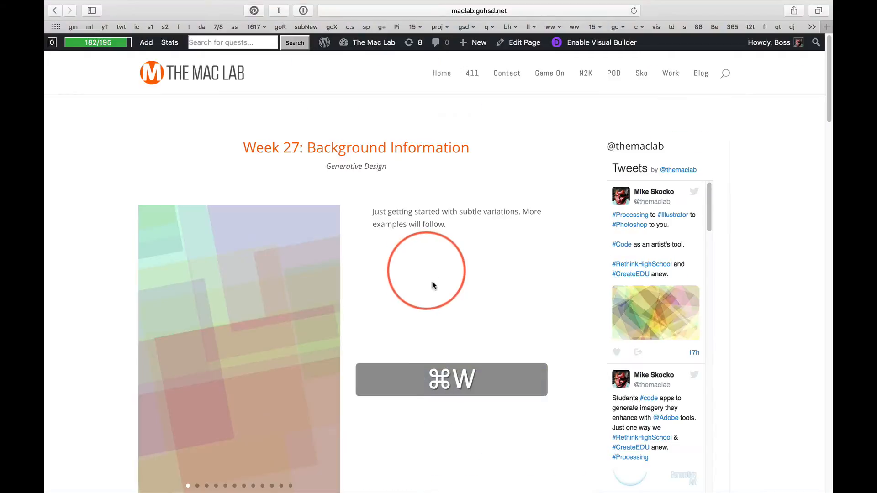
scroll(574, 327, down, 20)
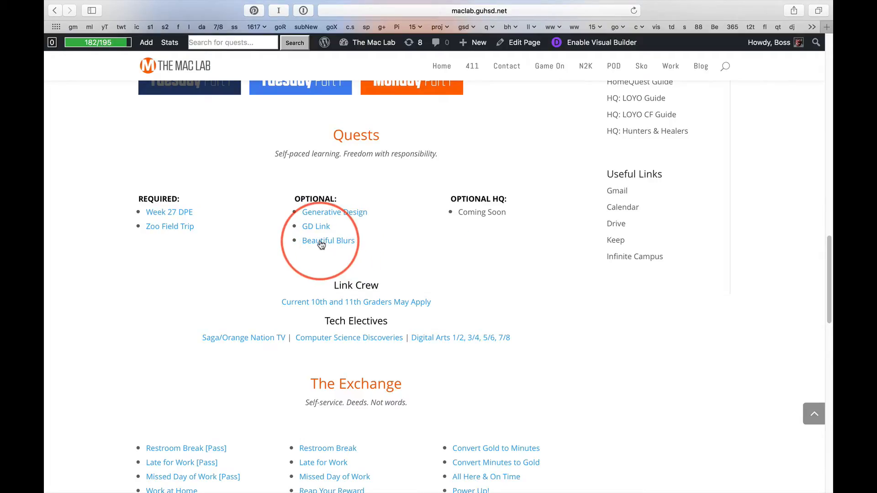
Switch to Adobe Bridge and look through the beautifulBlur PNG thumbnails in the _png folder.
key(super+Tab)
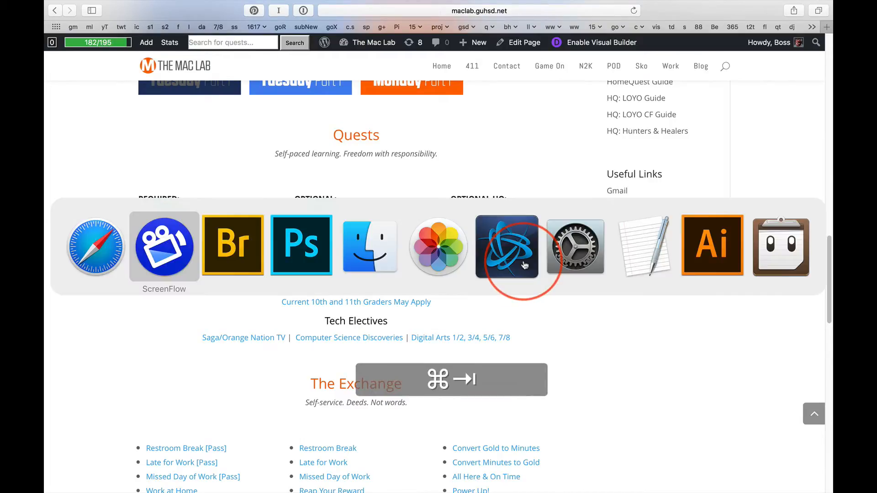
key(super+Tab)
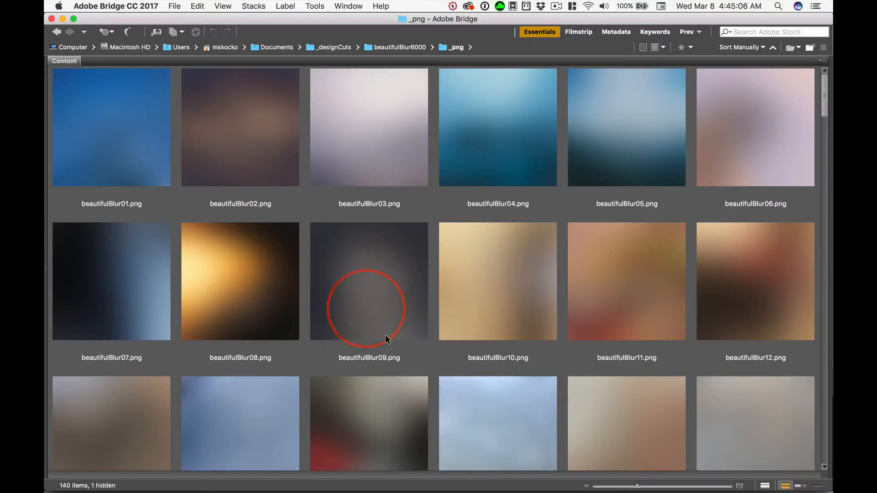
scroll(645, 336, down, 3)
scroll(645, 333, down, 15)
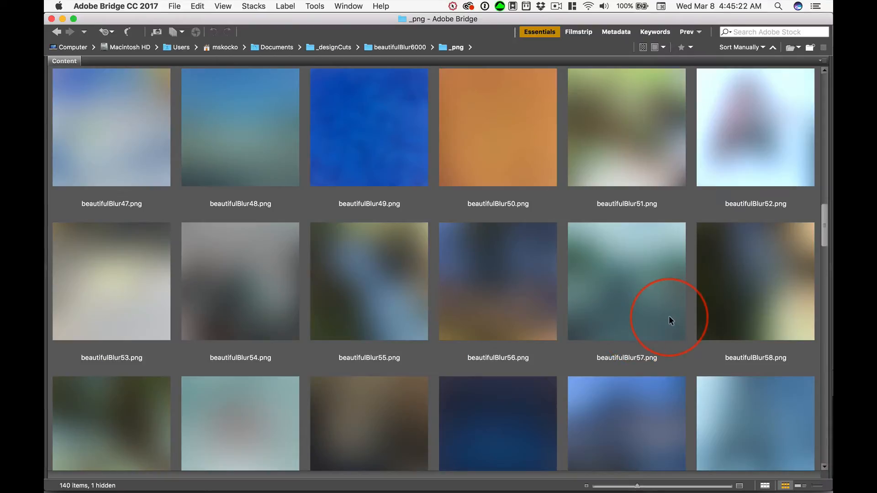
Switch to Photoshop and check the pixel dimensions and resolution of IMG_2729.JPG without changing them.
key(super+Tab)
key(super+Tab)
key(super+Tab)
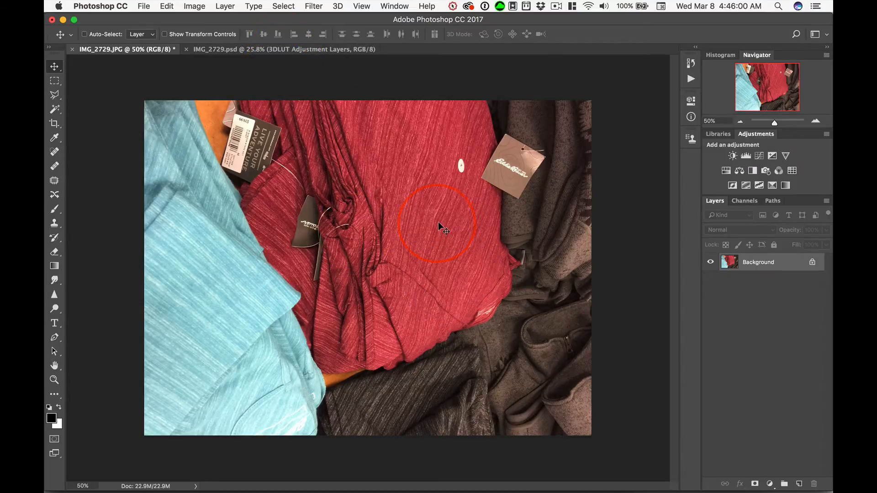
key(alt+super+i)
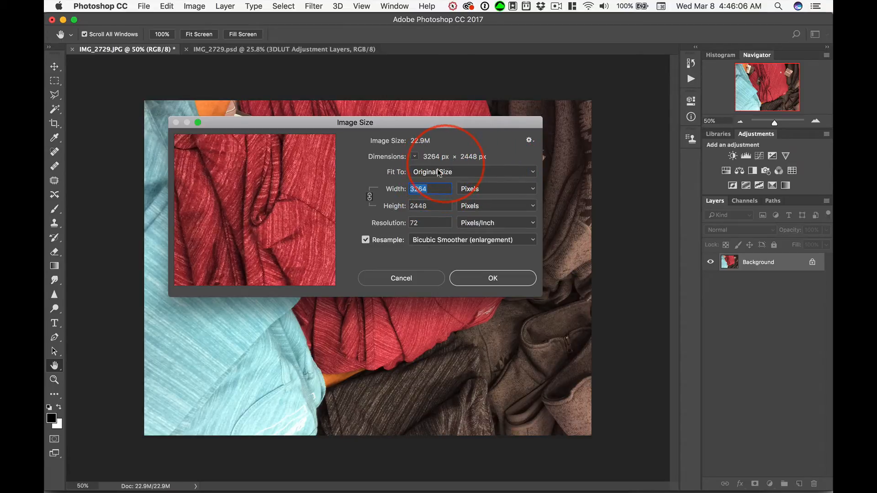
click(425, 221)
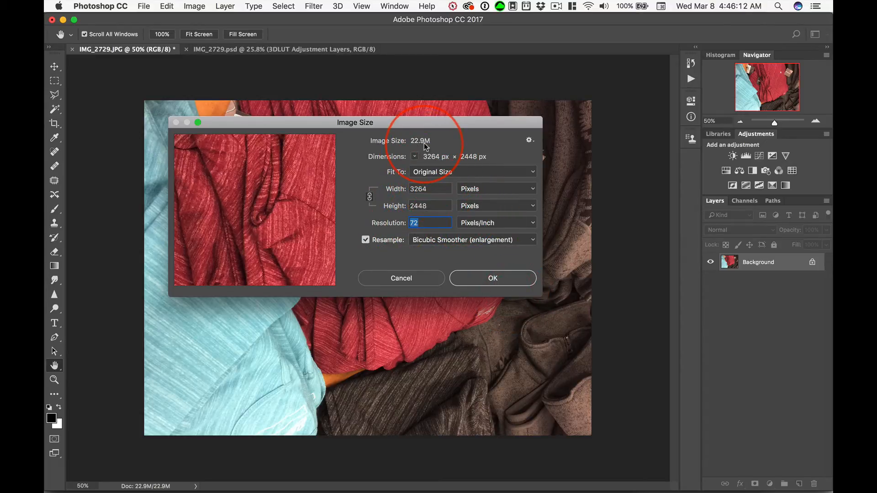
click(400, 277)
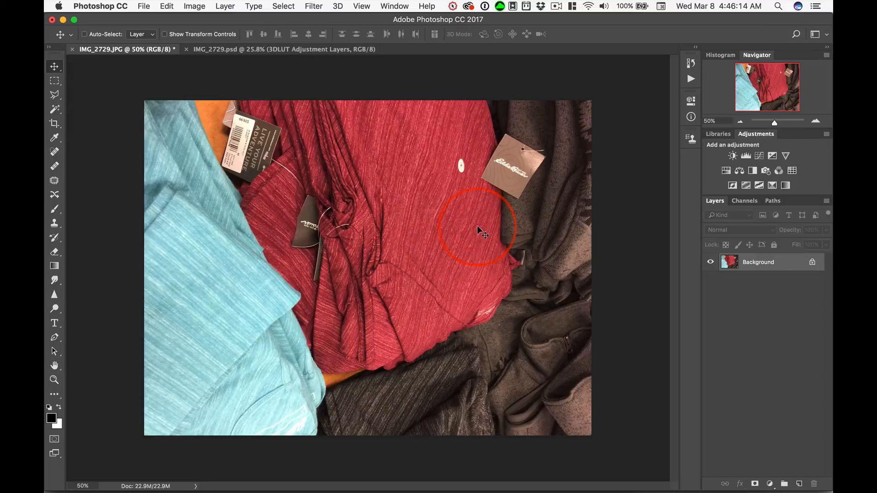
Bring up the IMG_2729.psd document and review its stack of smart-filtered layers.
key(super+2)
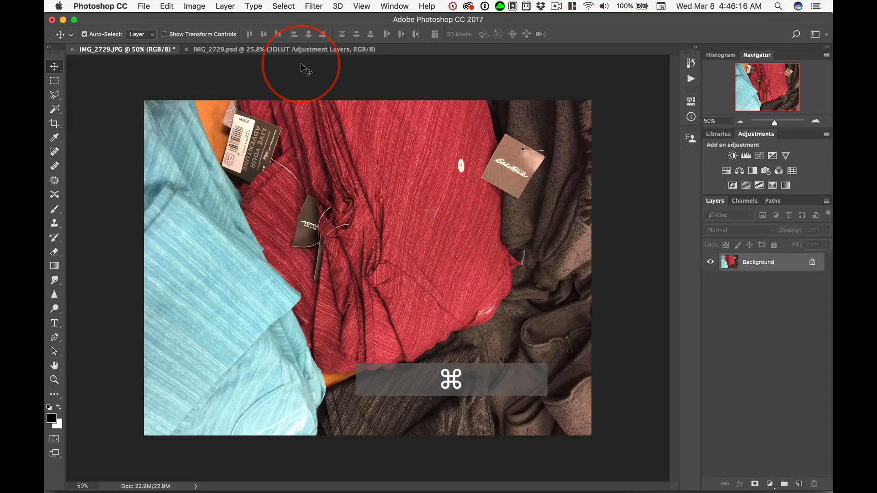
key(super+grave)
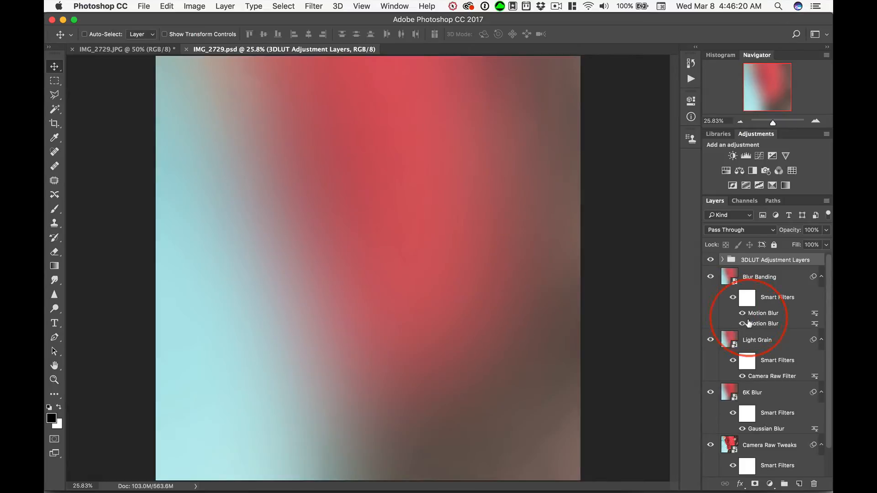
scroll(774, 342, down, 2)
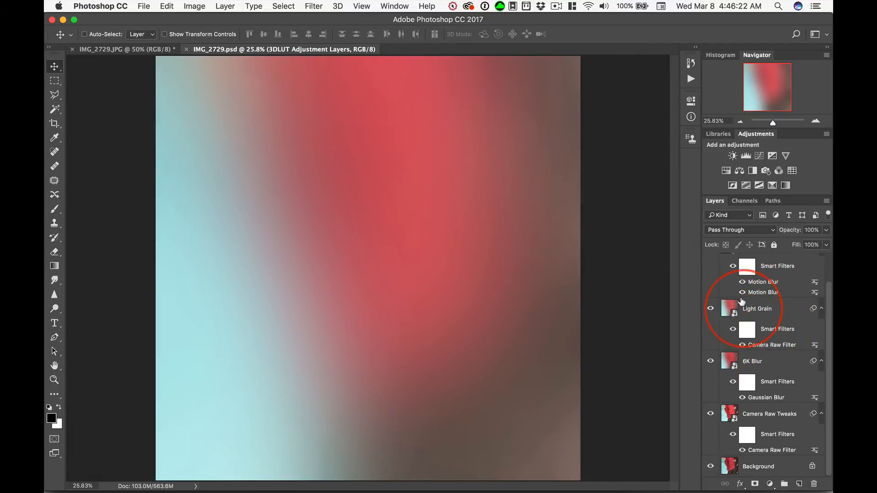
scroll(738, 438, up, 2)
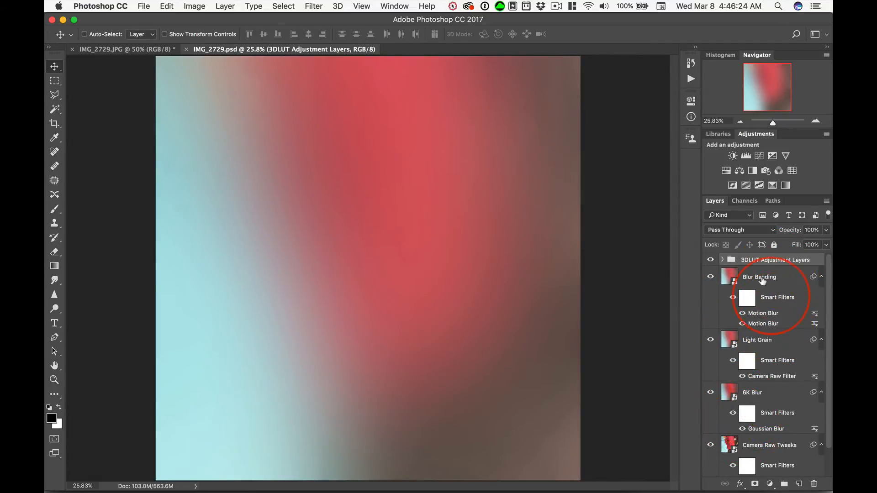
Inspect the actions inside the 6K Blurs action set, then collapse the set and put the actions list away.
click(690, 79)
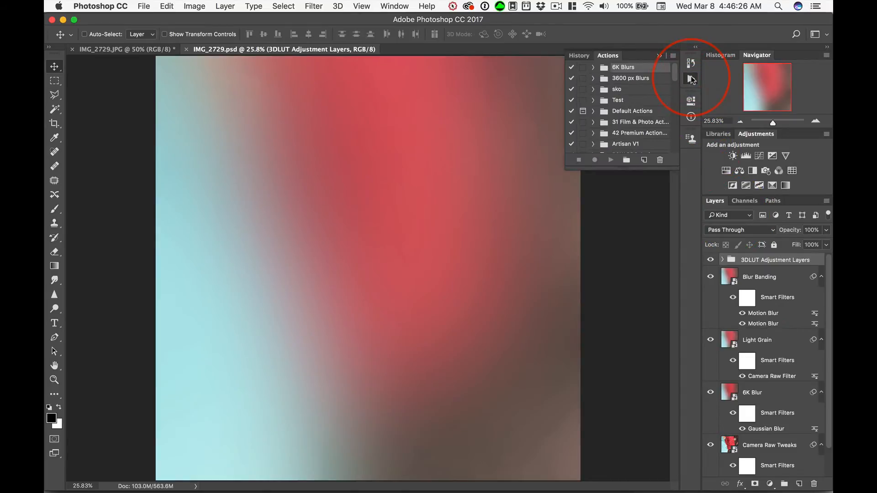
click(593, 68)
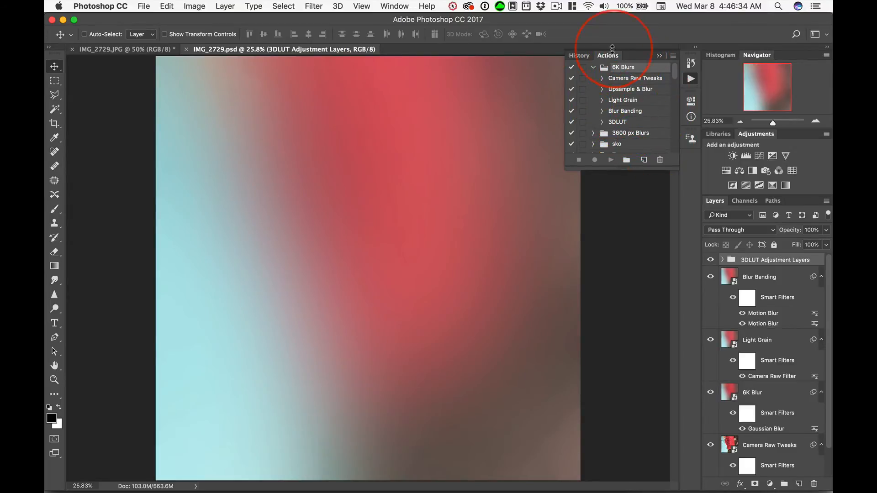
click(594, 68)
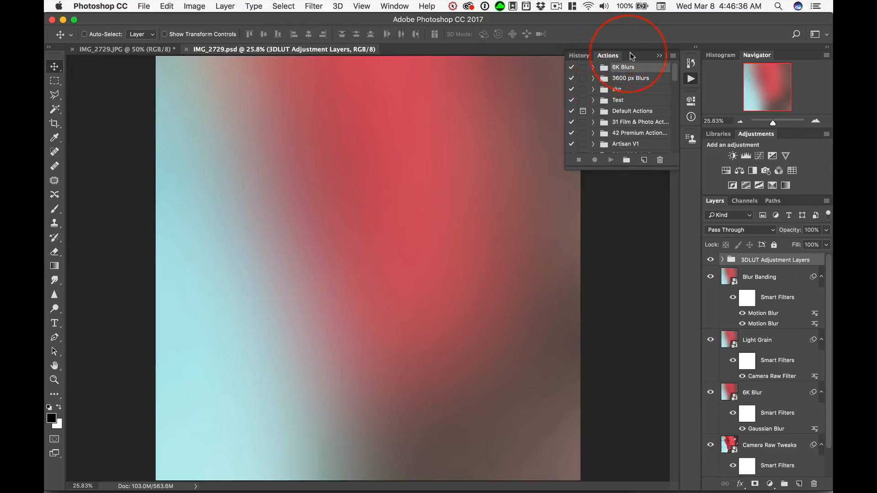
click(658, 55)
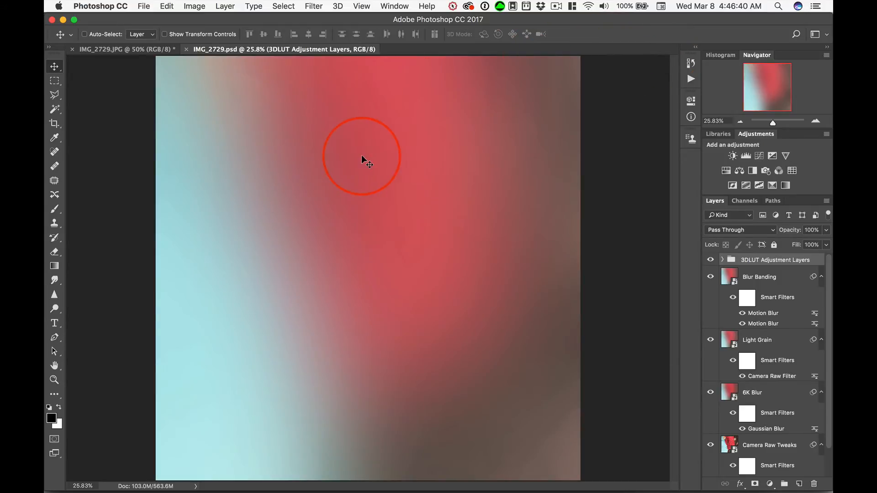
Check the image size of IMG_2729.psd in pixels and in inches, leaving it without applying changes.
key(alt+super+i)
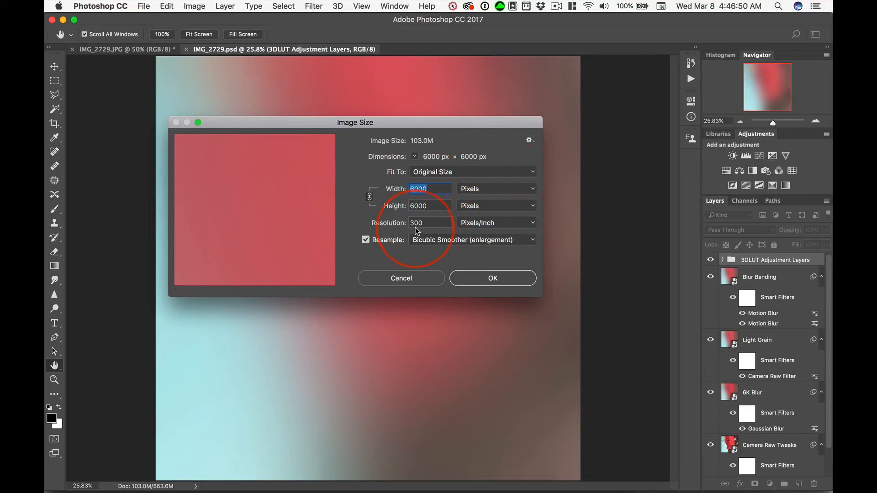
click(482, 191)
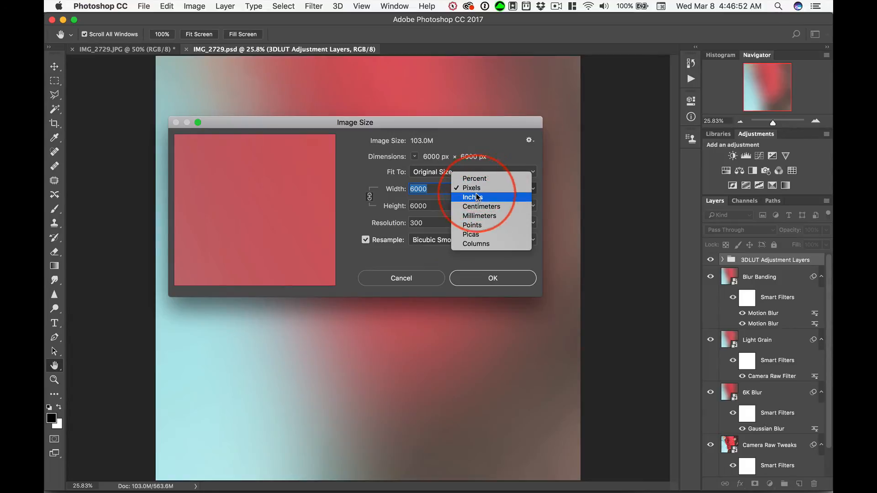
click(489, 199)
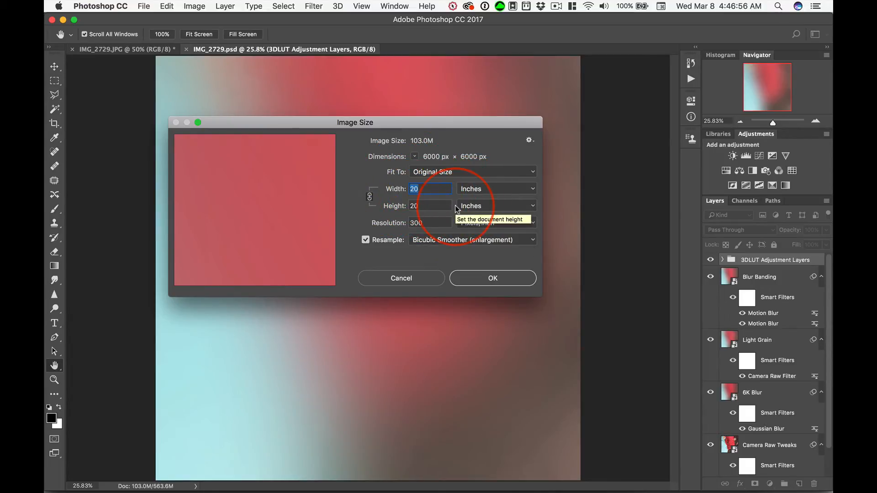
click(397, 277)
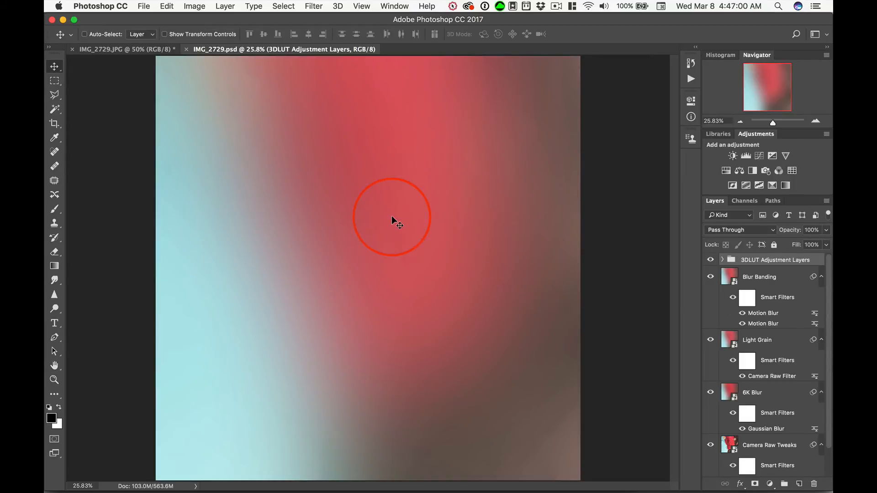
Review the layer stack down to Background and compare the blurred document with the original IMG_2729.JPG photo.
scroll(791, 342, down, 1)
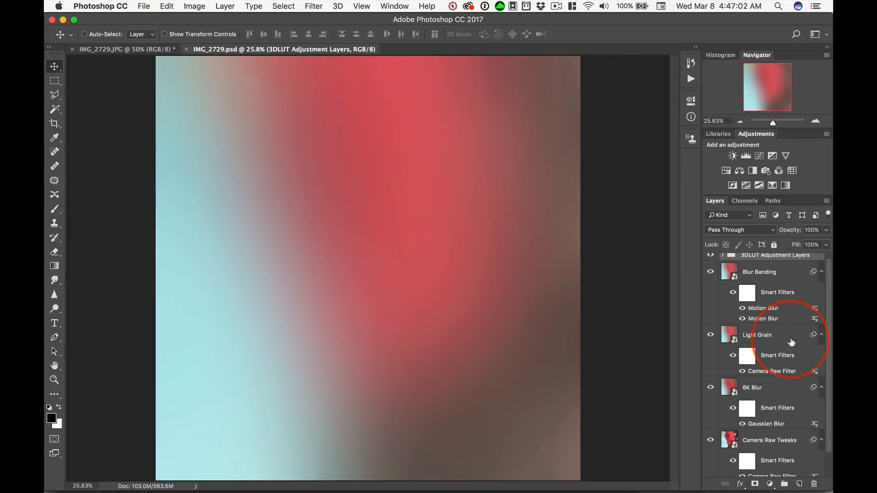
scroll(792, 320, down, 3)
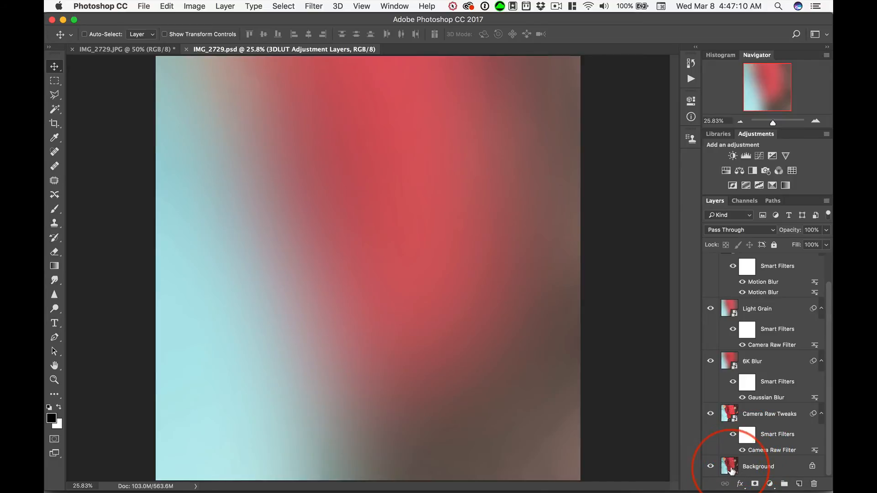
key(super+grave)
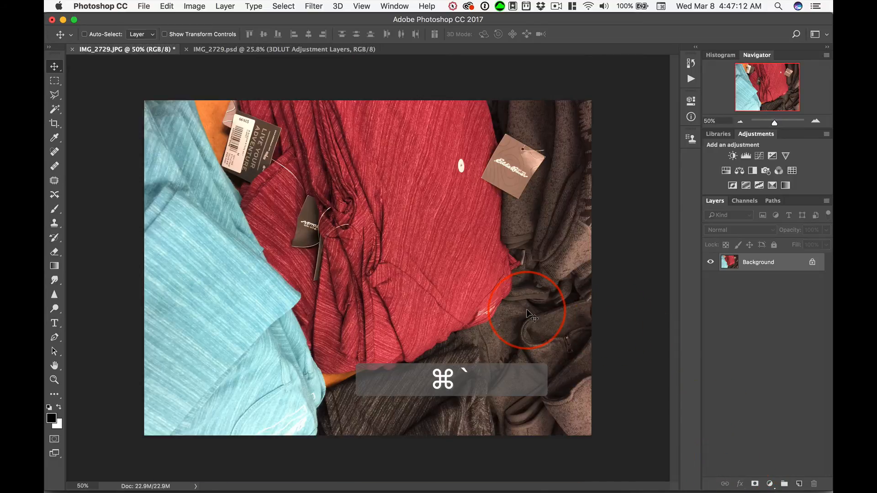
key(super+grave)
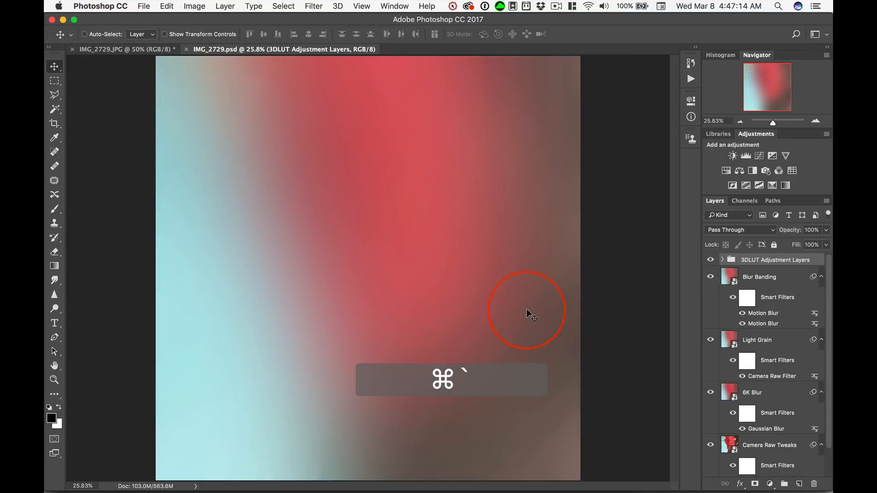
Switch to Safari.
key(super+Tab)
key(super+Tab)
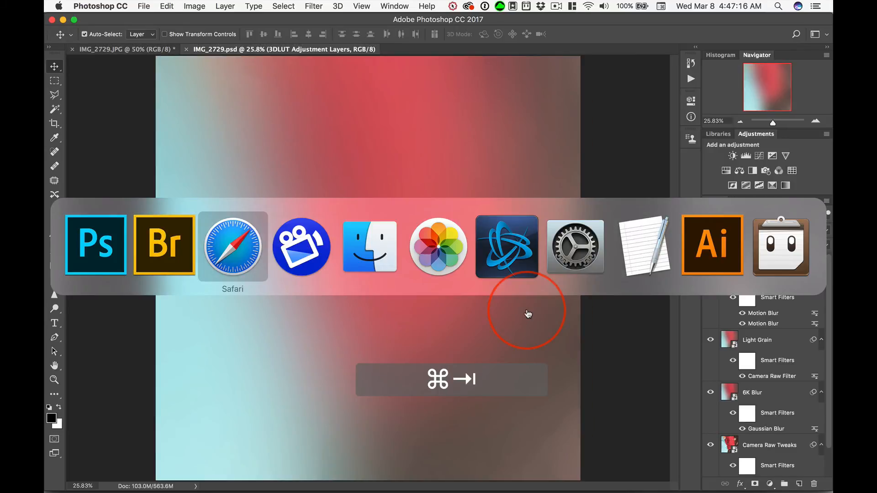